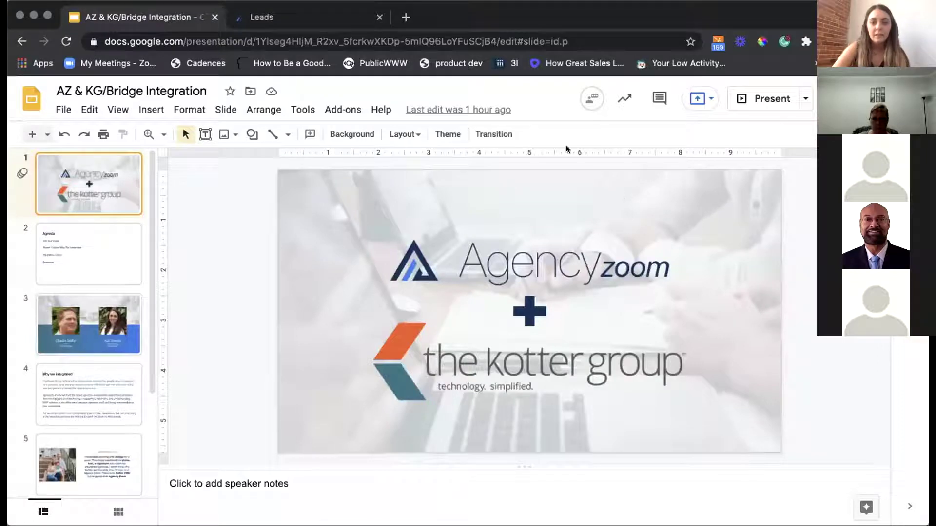
Present the Bridge integration deck full screen, starting from the title slide
left_click(741, 98)
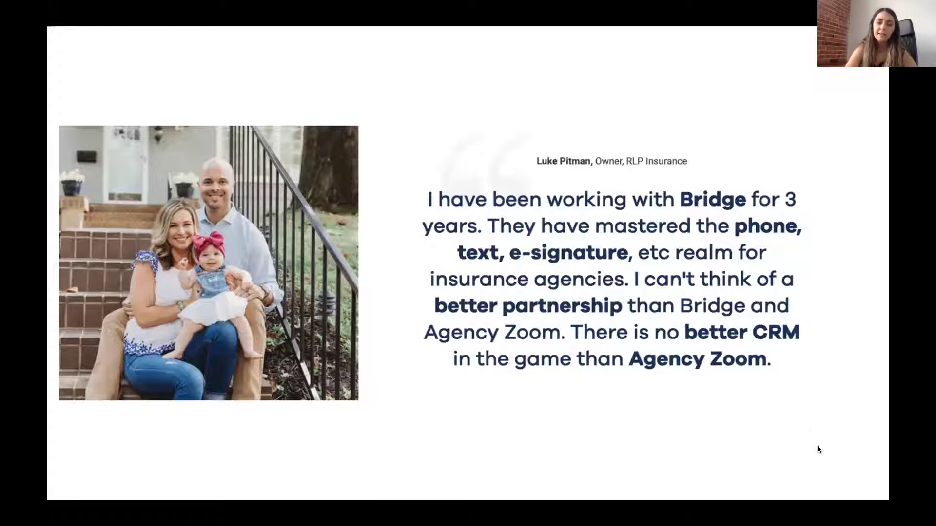
Advance the slideshow from the Demos slide to the closing Questions? slide
key("Right")
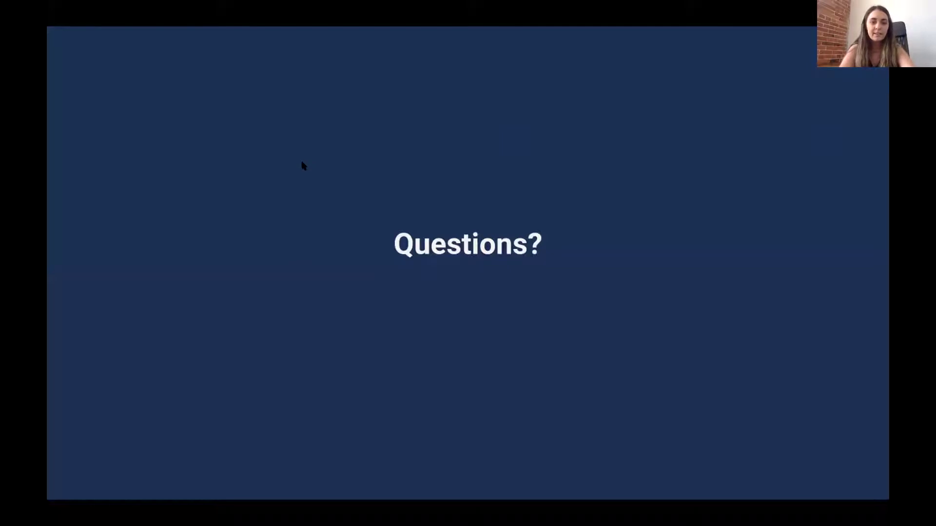
Exit the slideshow, switch to the AgencyZoom Leads tab, and dismiss the Automation dialog
key("Escape")
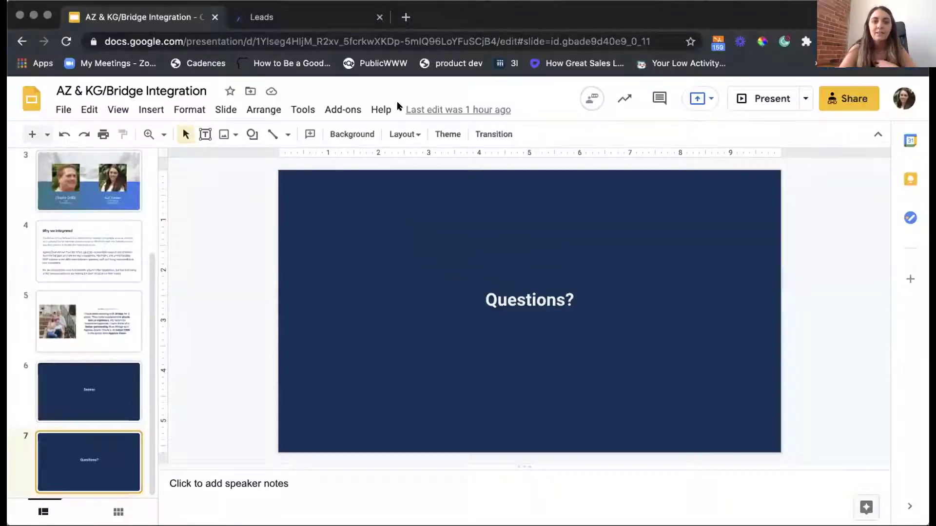
left_click(300, 19)
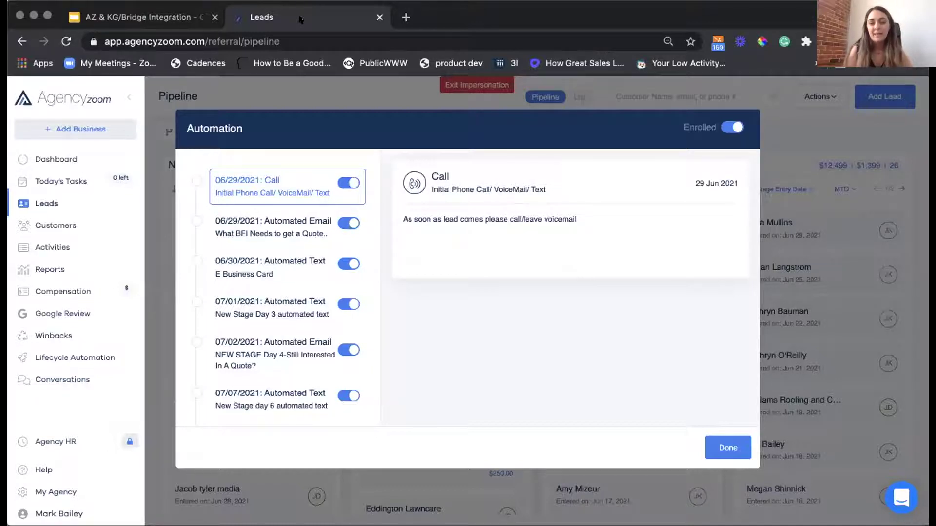
key("Return")
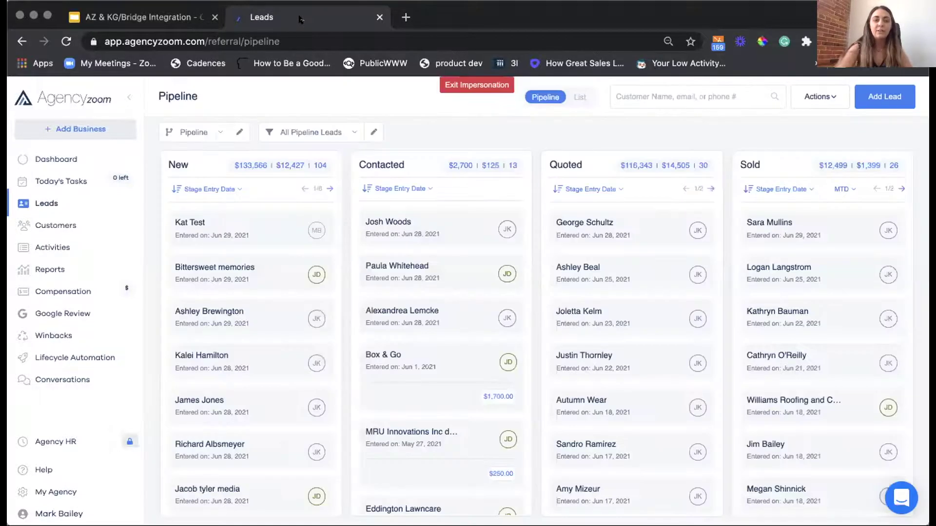
Open the test lead card in the New column and view its Automation tab
left_click(186, 225)
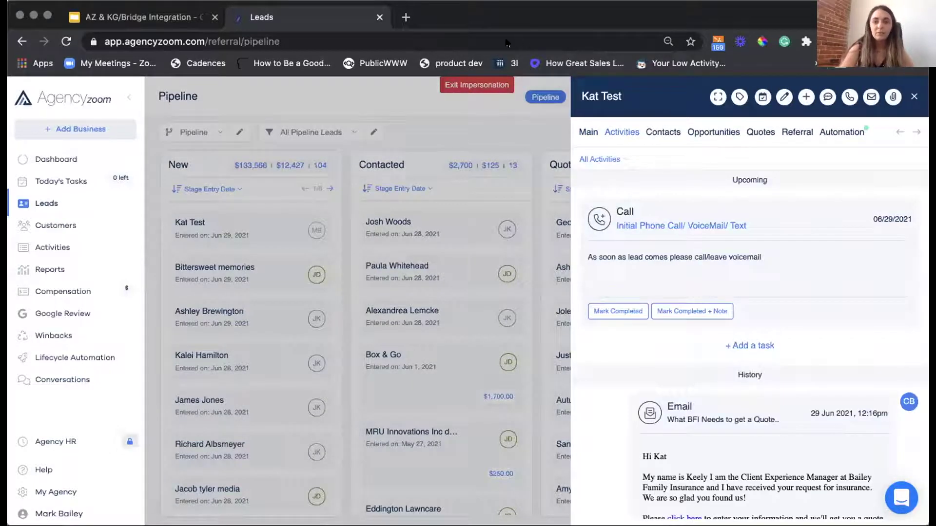
left_click(828, 130)
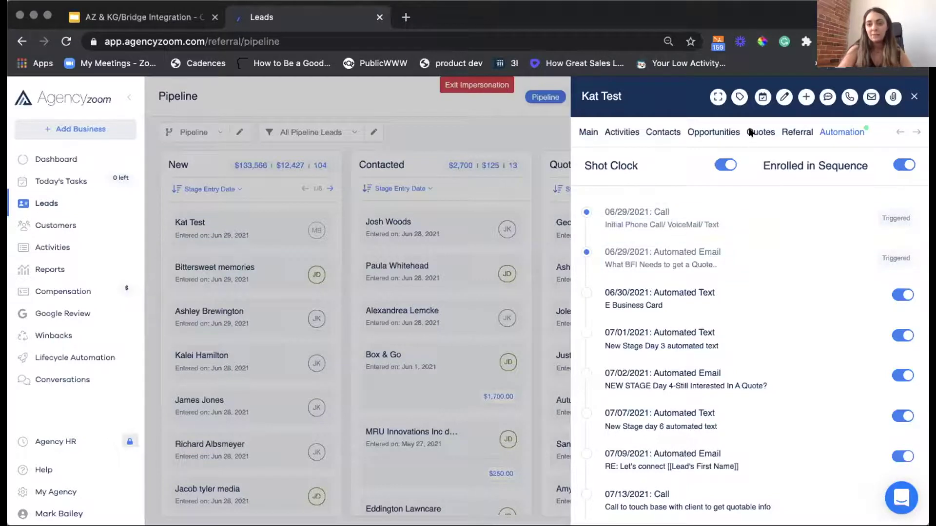
left_click(737, 98)
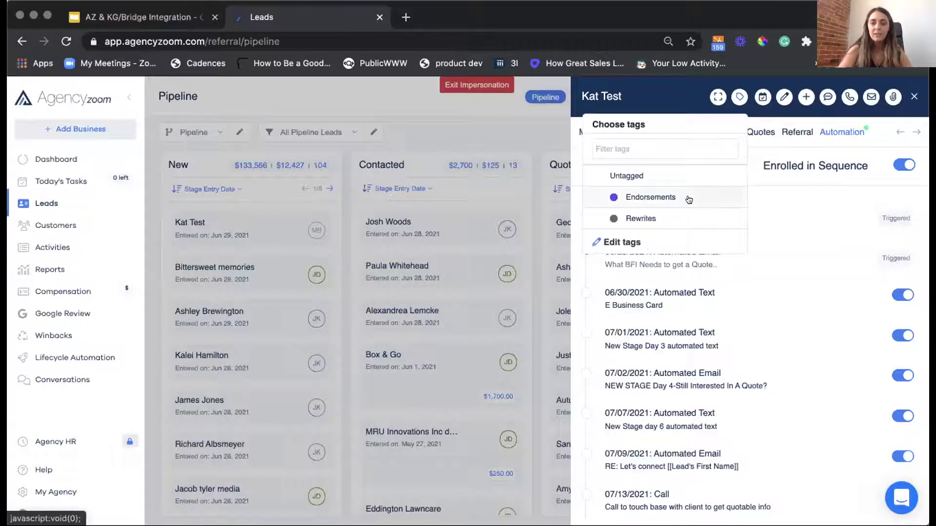
left_click(807, 192)
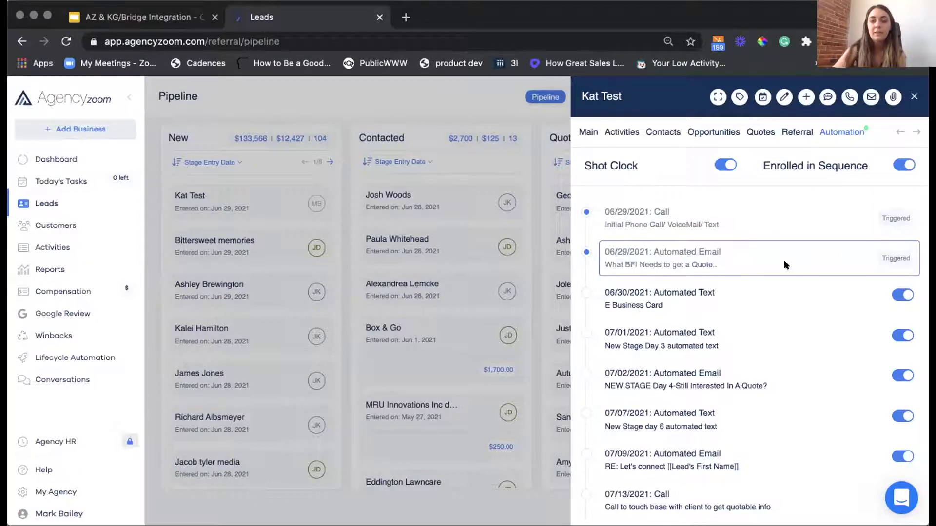
triple_click(633, 292)
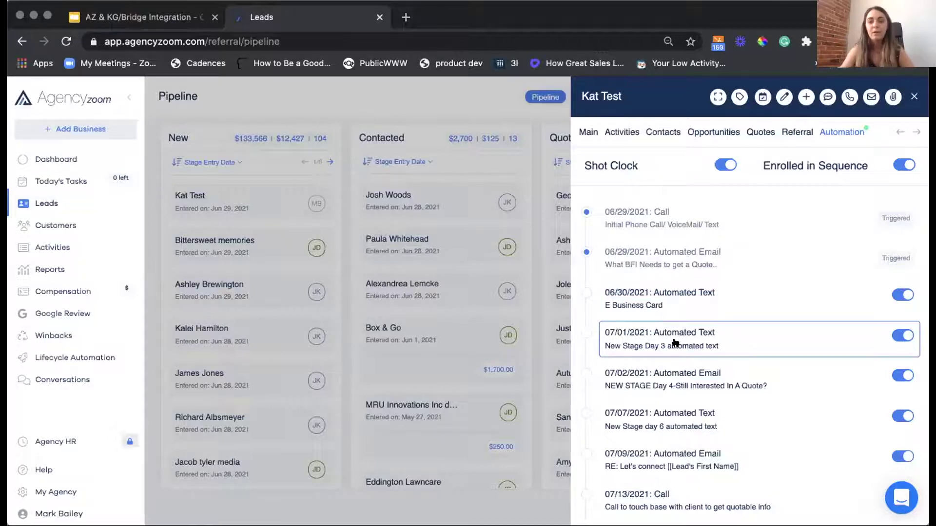
scroll(675, 342, "down", 1)
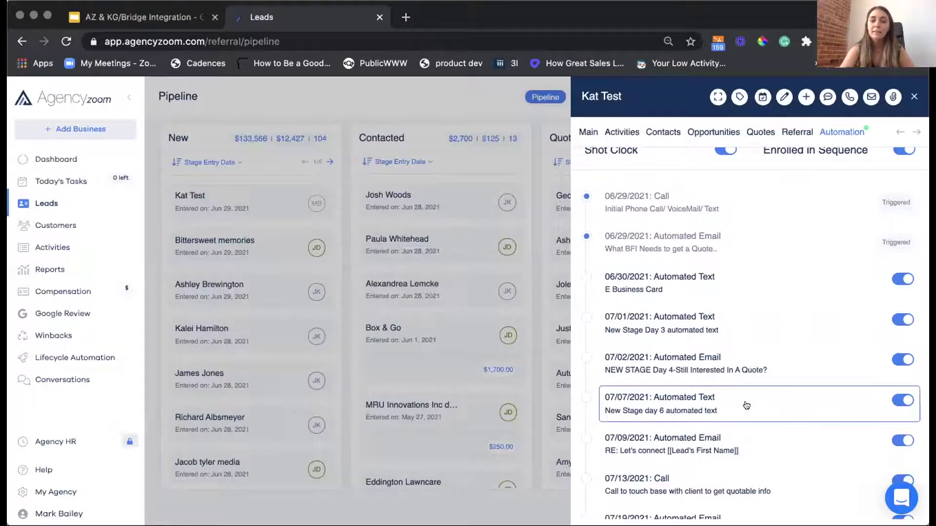
scroll(747, 405, "up", 1)
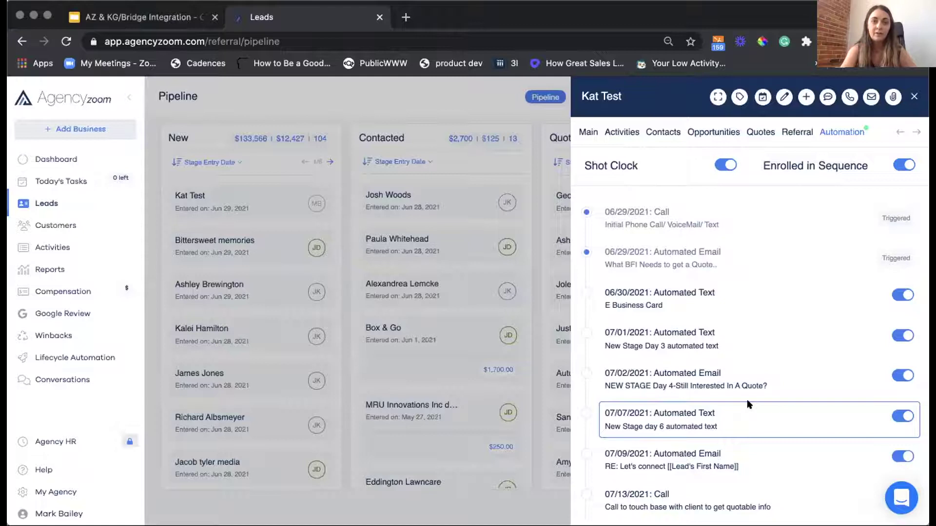
triple_click(793, 163)
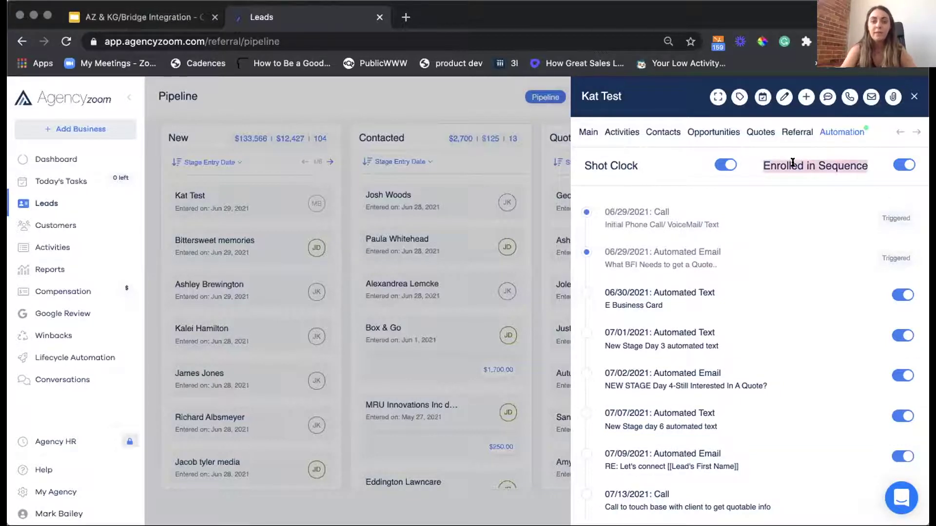
left_click(850, 174)
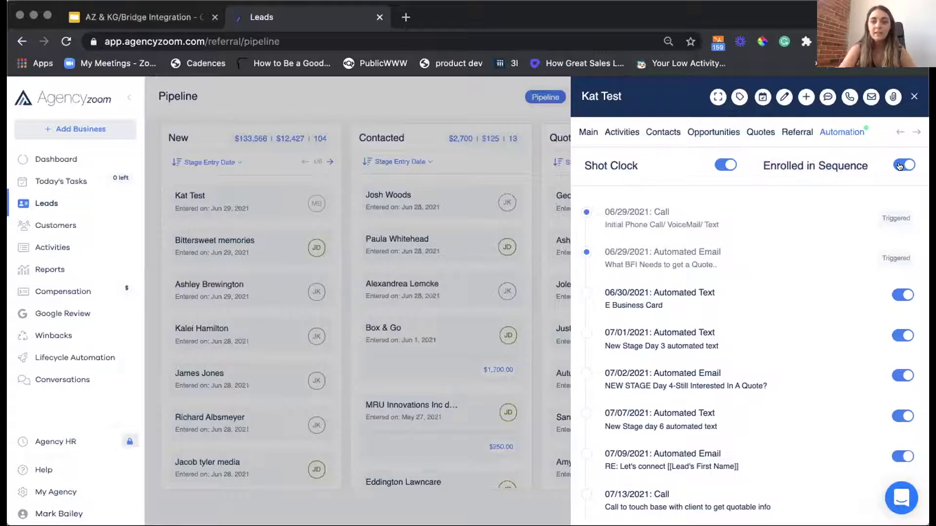
Toggle off the 06/30 Automated Text and 07/02 Automated Email steps, leaving the others on
left_click_drag(627, 97, 582, 94)
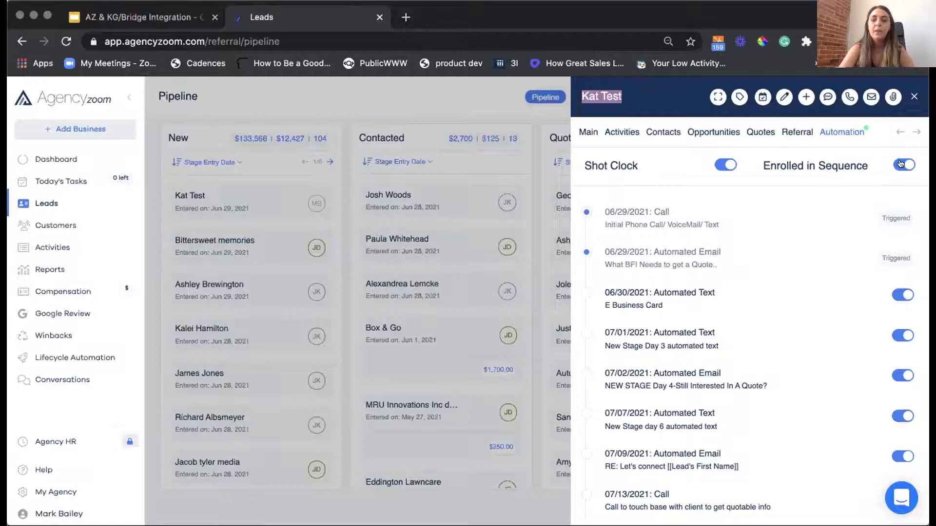
left_click(818, 169)
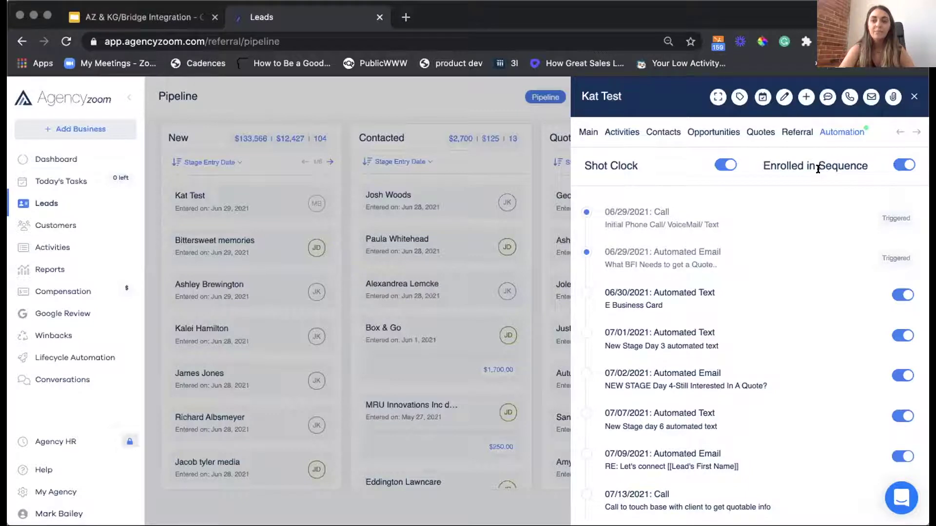
left_click(902, 295)
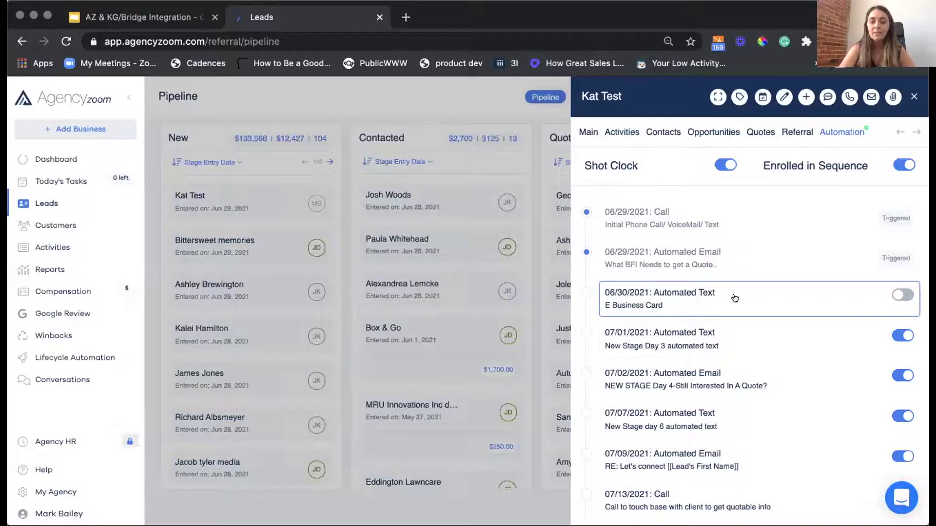
left_click(901, 377)
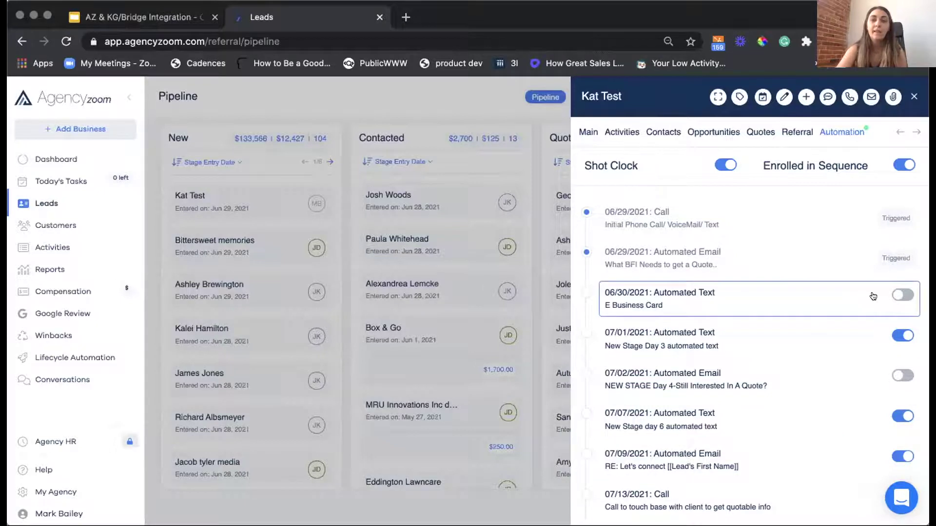
Text the lead 'Write whatever you'd like' over the Endorsement Day 2 template, with a screenshot attached
left_click(828, 97)
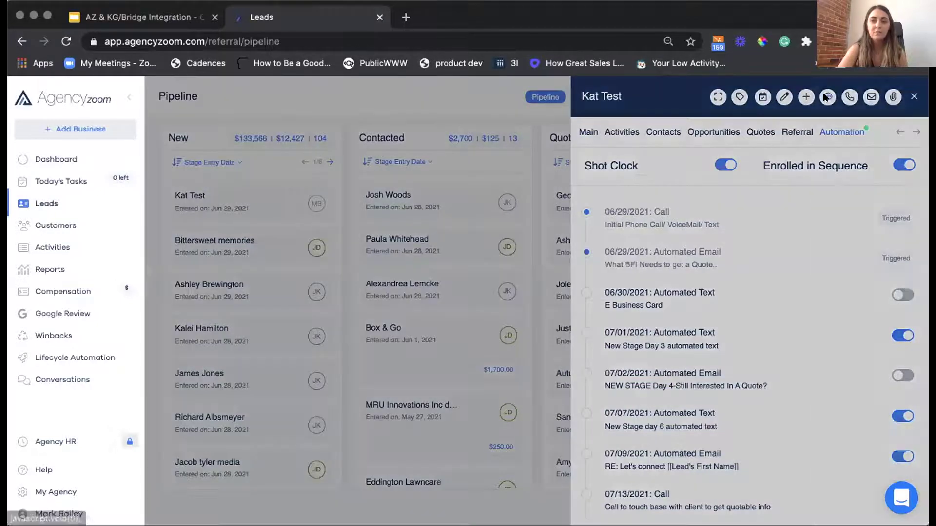
left_click(662, 318)
left_click(662, 358)
triple_click(675, 214)
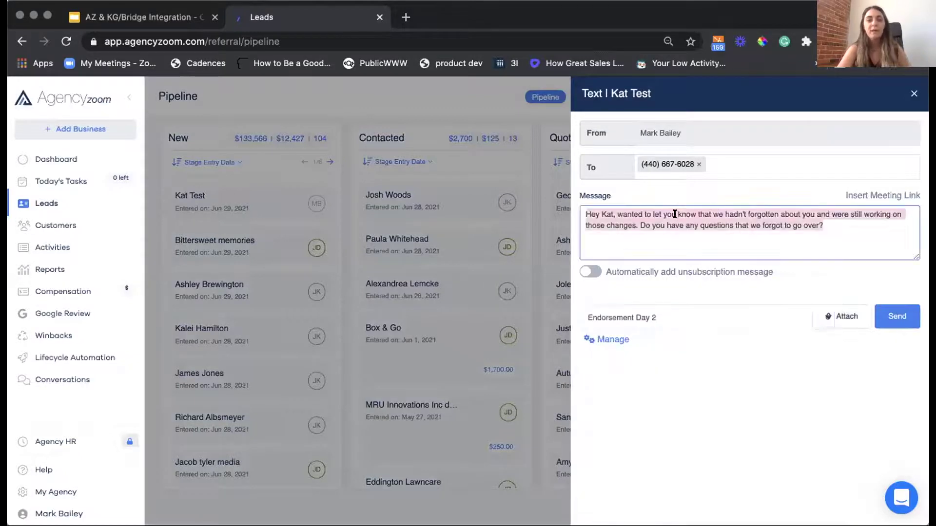
type("Write whatever you'd like")
left_click(725, 300)
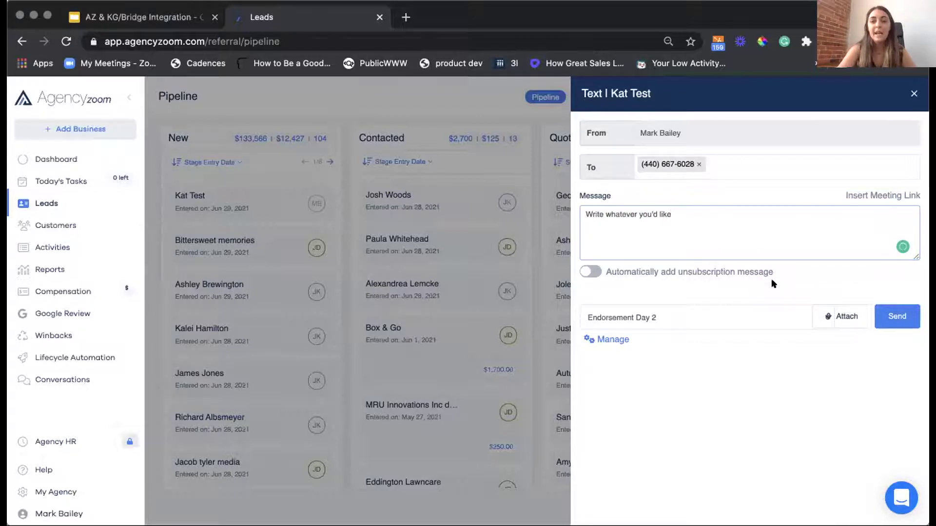
left_click(845, 322)
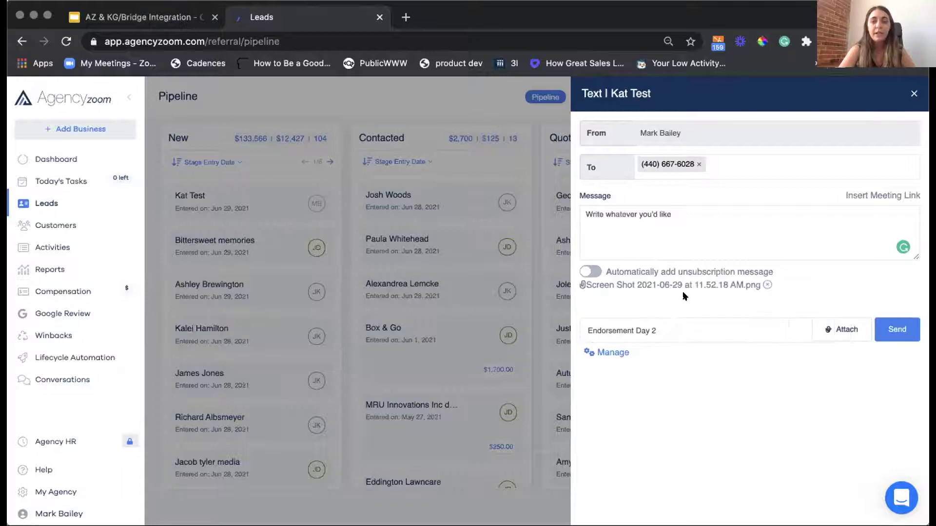
left_click(894, 329)
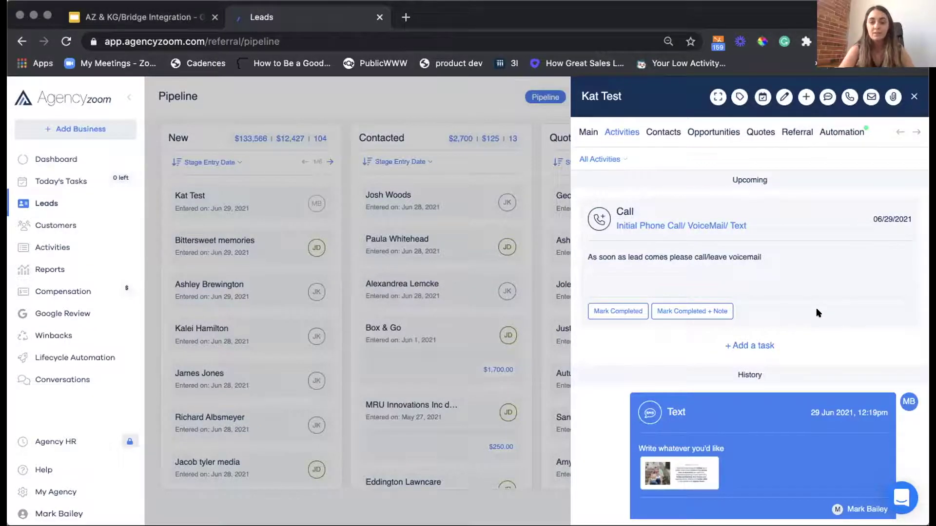
Check the activity history, then call the test lead through Bridge from the lead header
scroll(817, 313, "down", 5)
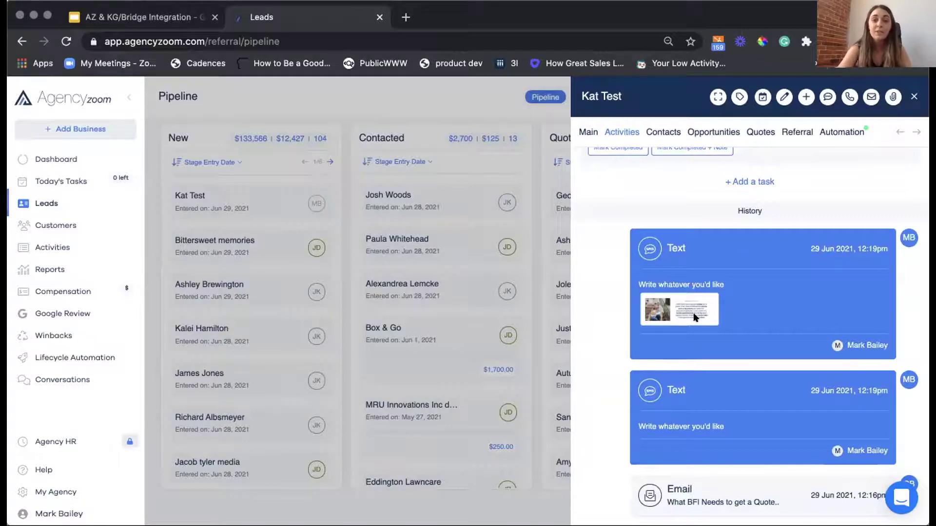
left_click(849, 98)
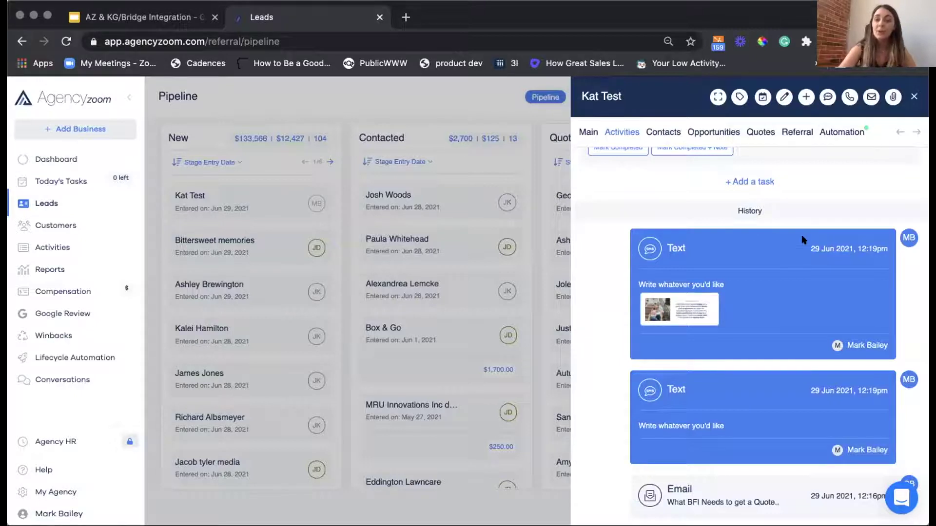
Switch the lead panel back to its Automation tab to review the scheduled messages
left_click(840, 132)
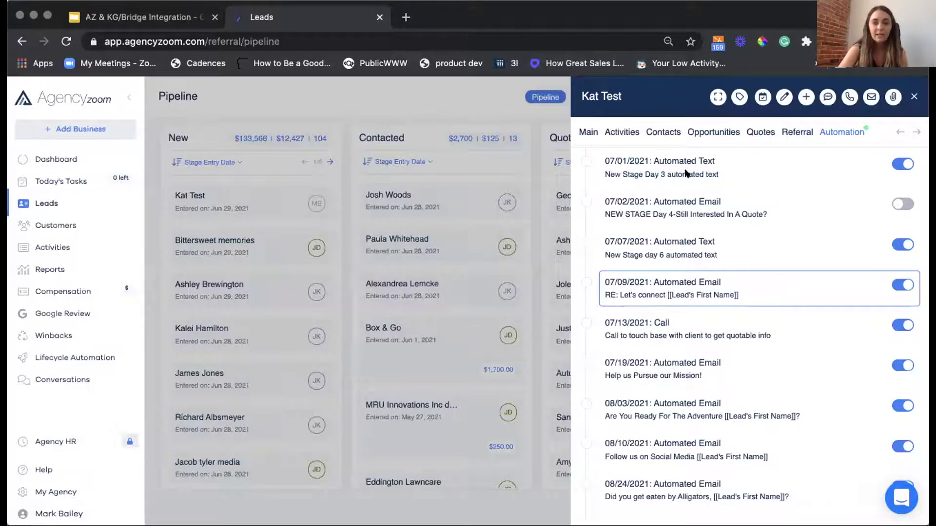
Close the lead panel and open the Bridge card under Text and VoIP in the App Marketplace
left_click(914, 97)
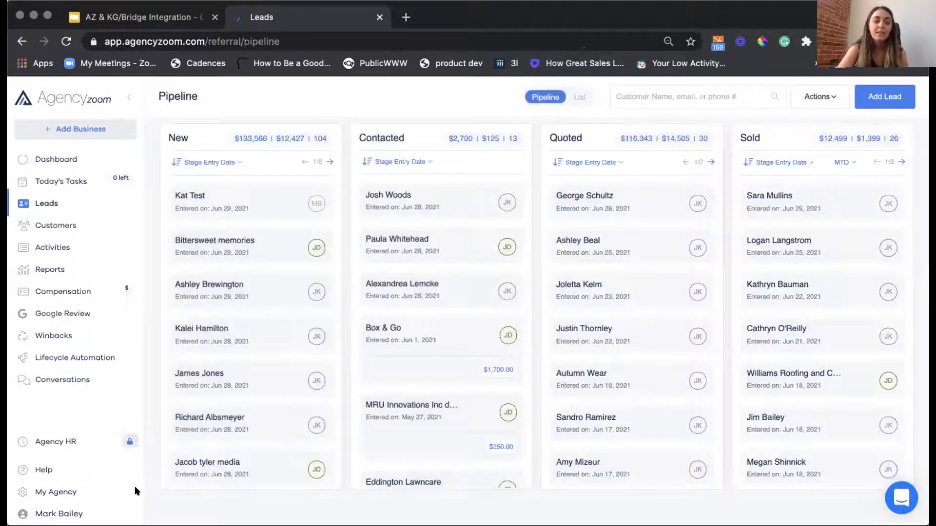
left_click(143, 490)
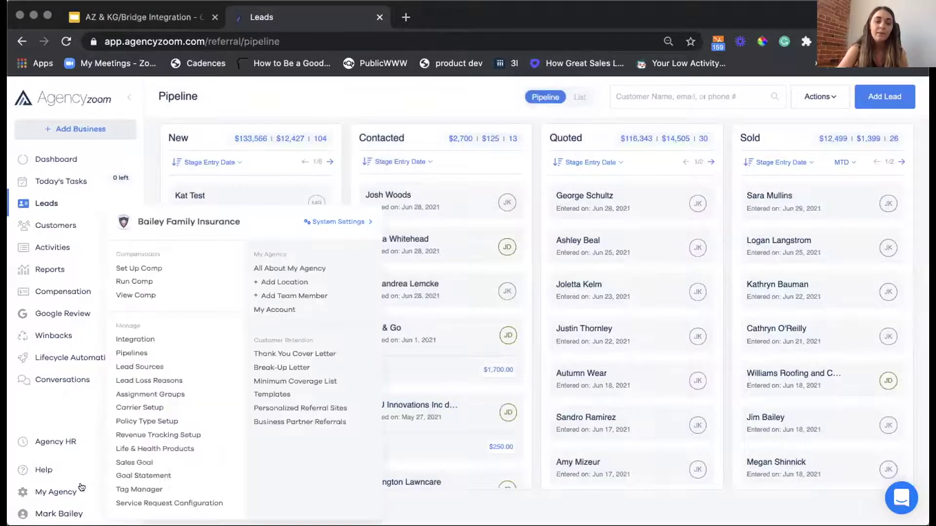
left_click(135, 339)
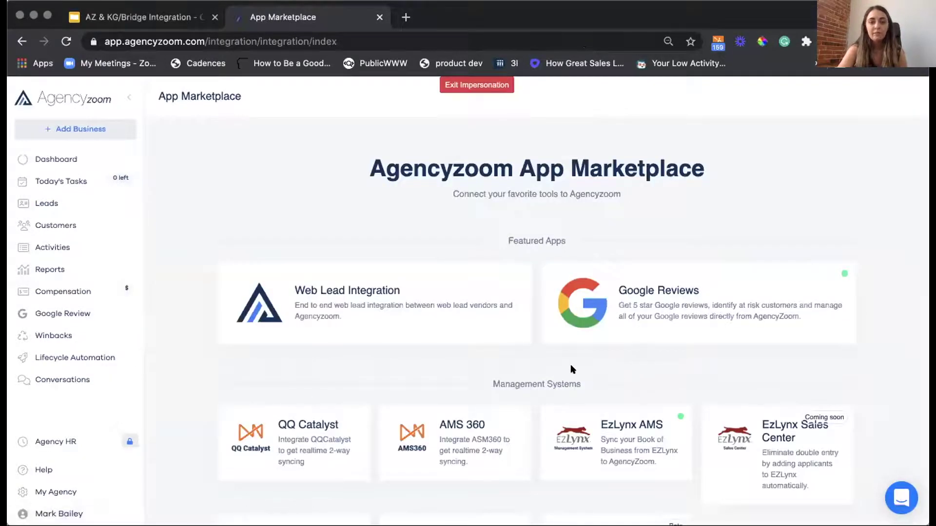
scroll(470, 360, "down", 4)
scroll(468, 364, "down", 1)
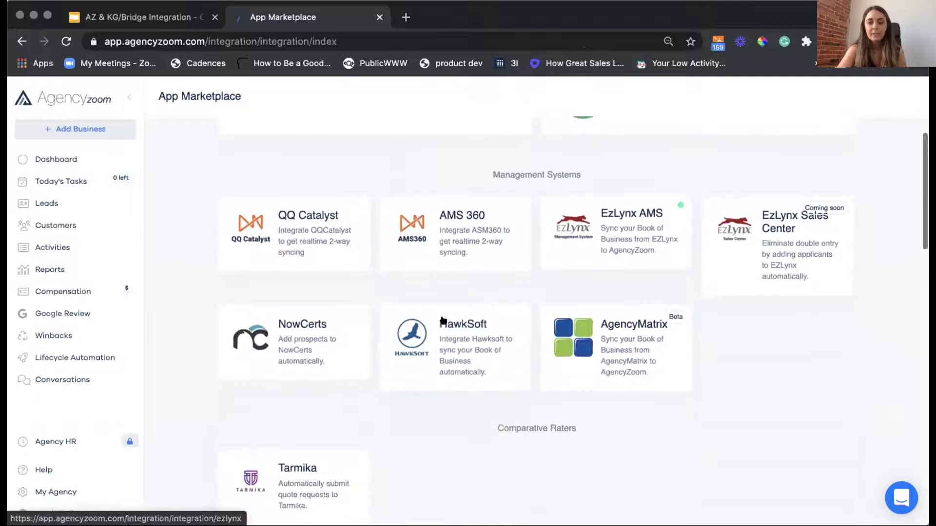
scroll(818, 348, "down", 12)
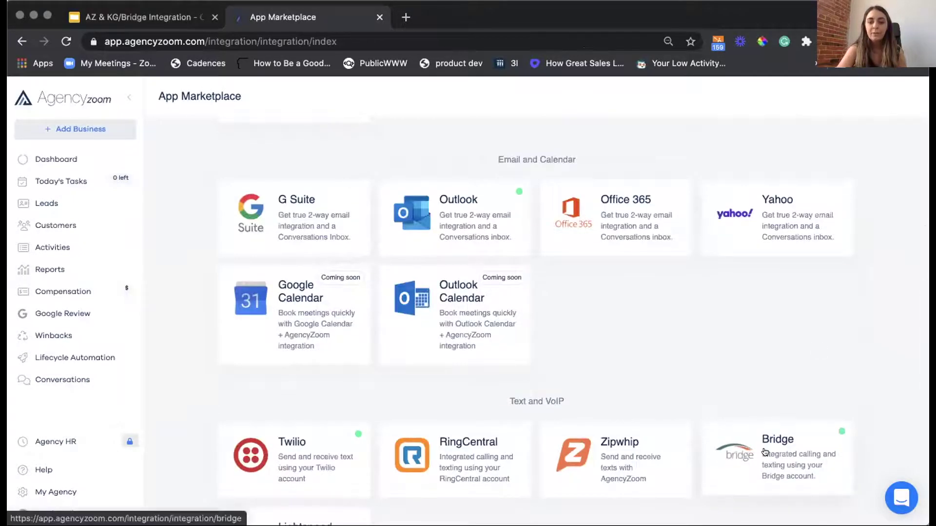
left_click(765, 452)
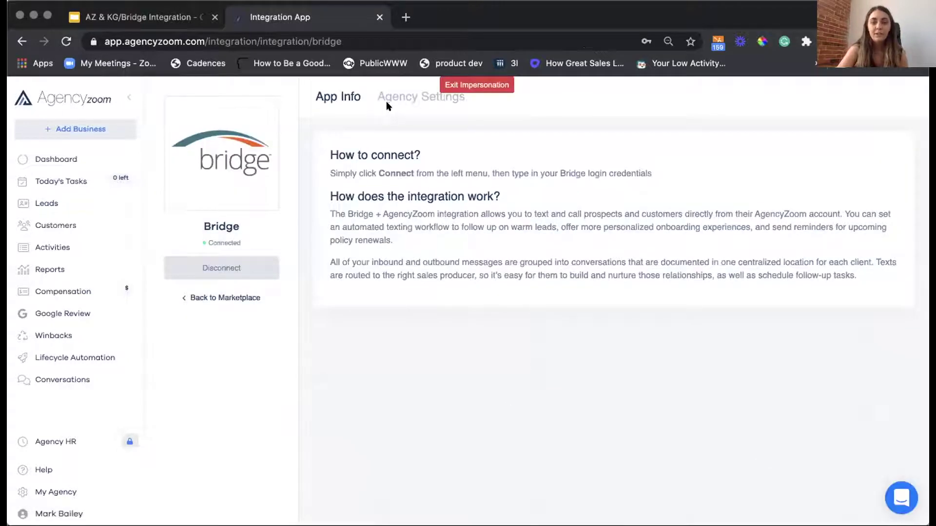
Open Bridge's Agency Settings to see each staff member's assigned phone number
left_click(383, 100)
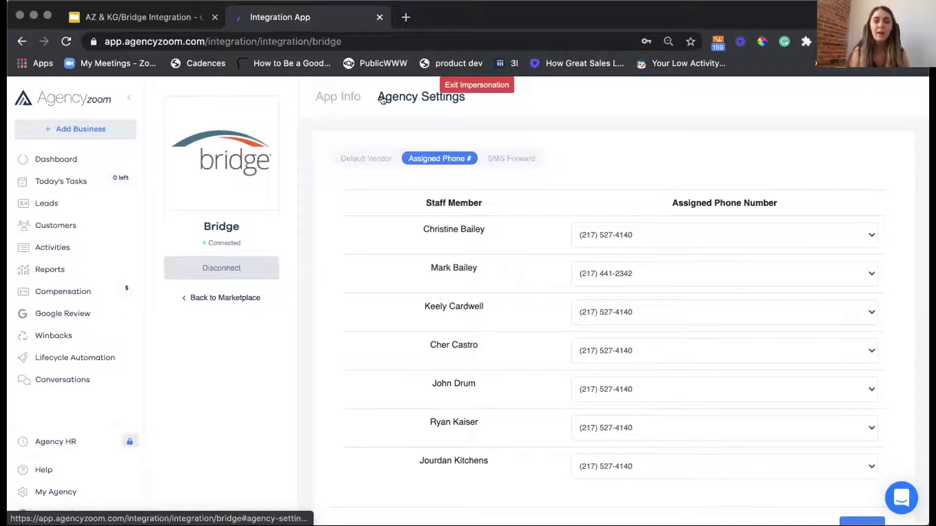
Open the SMS Forward settings under Agency Settings to show each staff member's forwarding number
left_click(507, 163)
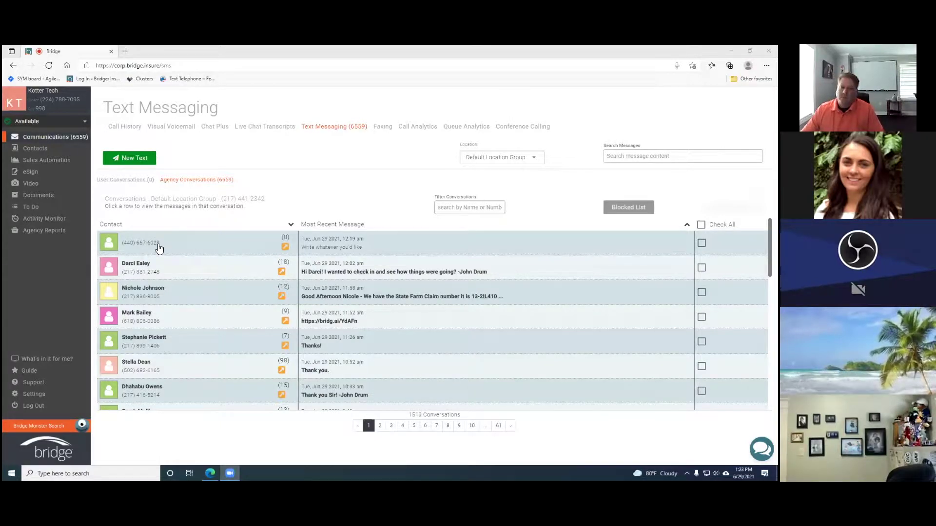
Open the contact's text conversation and preview its attached image
left_click(337, 250)
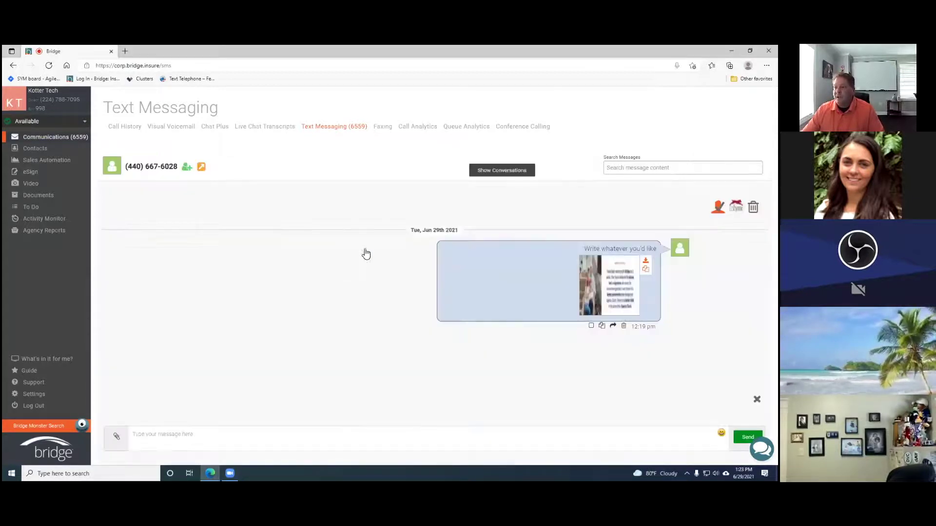
left_click(596, 289)
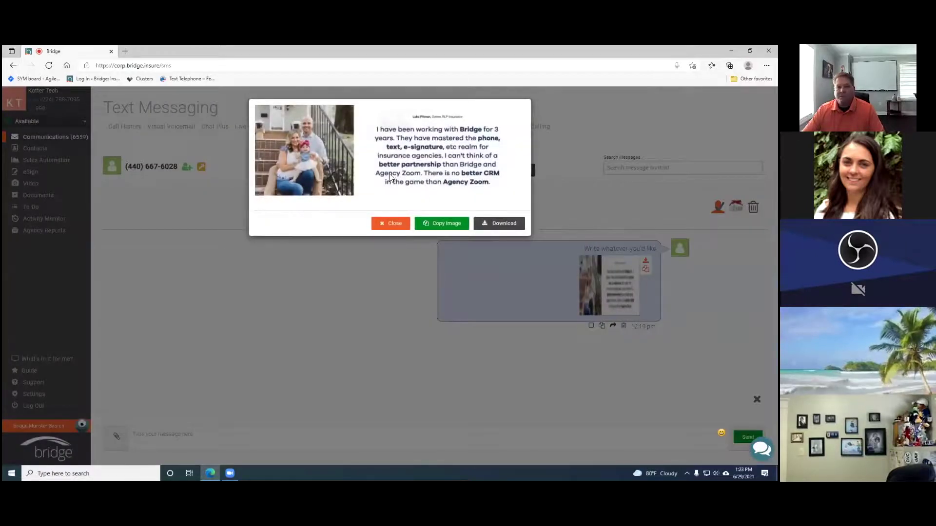
left_click(391, 223)
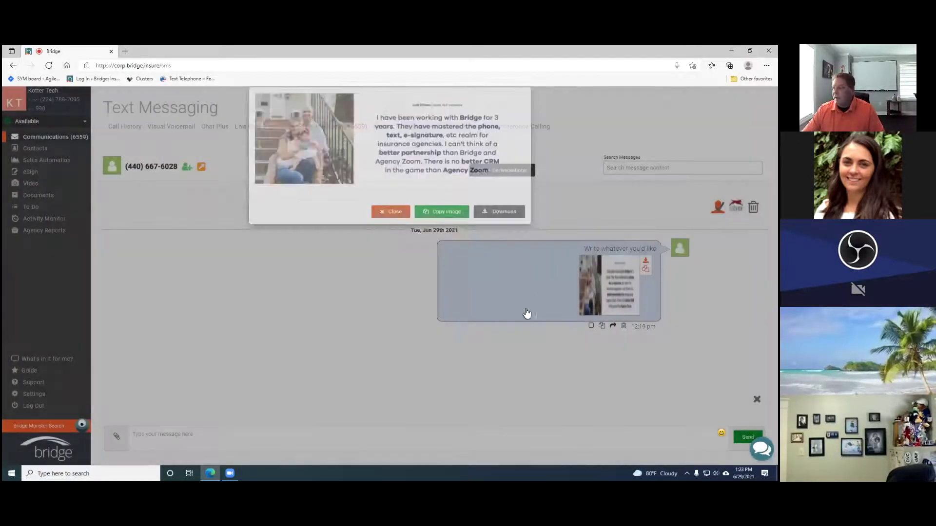
Send the reply 'got it' in that conversation
left_click(268, 443)
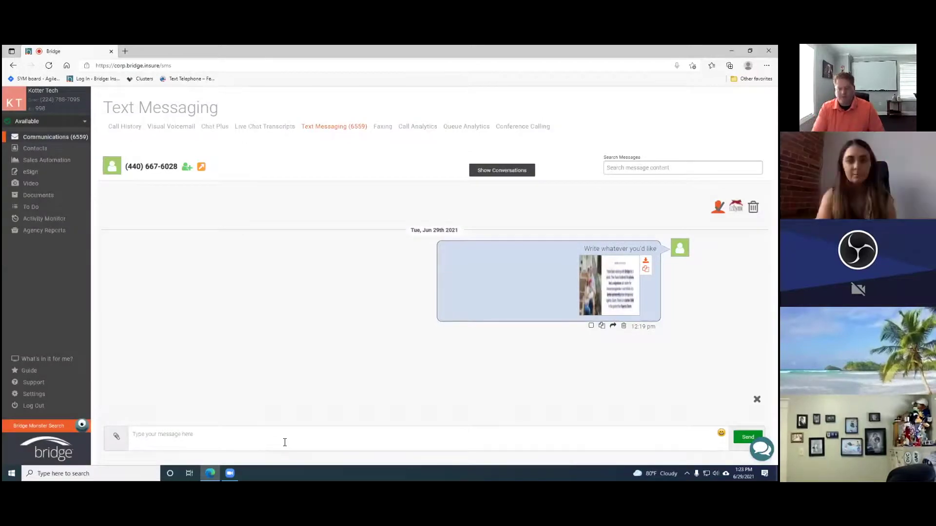
type("got")
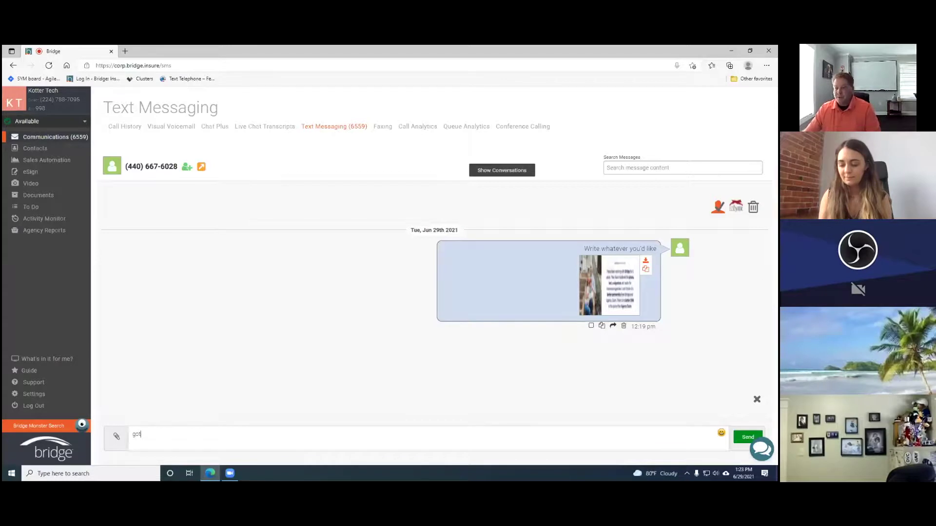
type(" it")
key("Return")
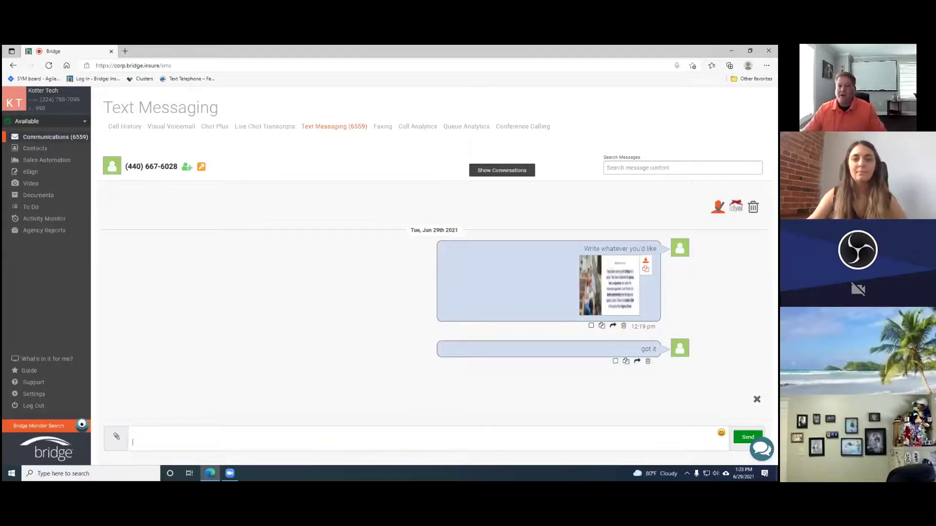
Go back to the conversation list, now showing a new incoming message above the 'got it' reply
left_click(521, 171)
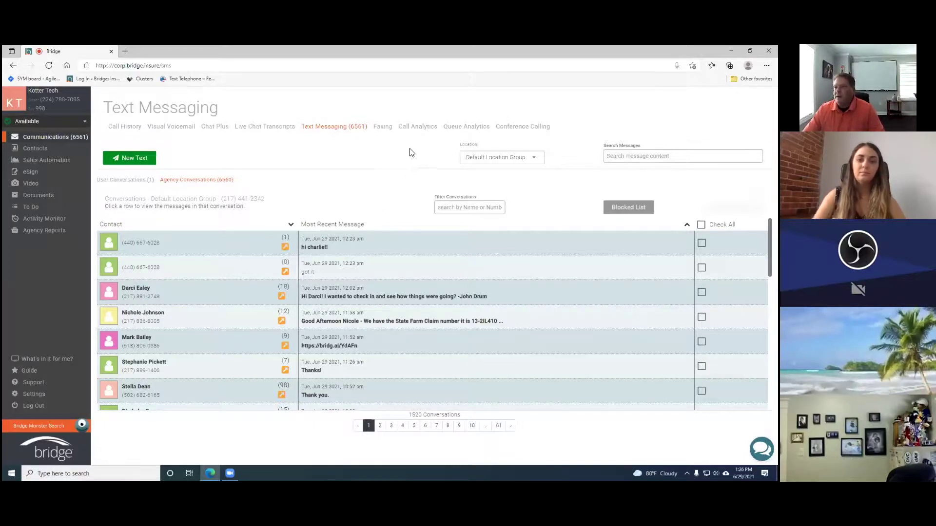
Load Agency Call History from 06/24/2021 to 06/29/2021
left_click(127, 128)
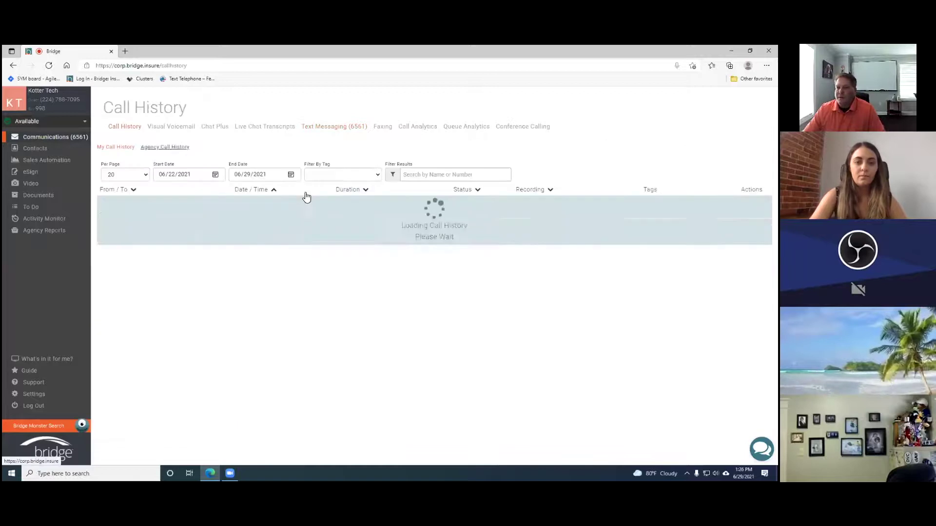
left_click(176, 147)
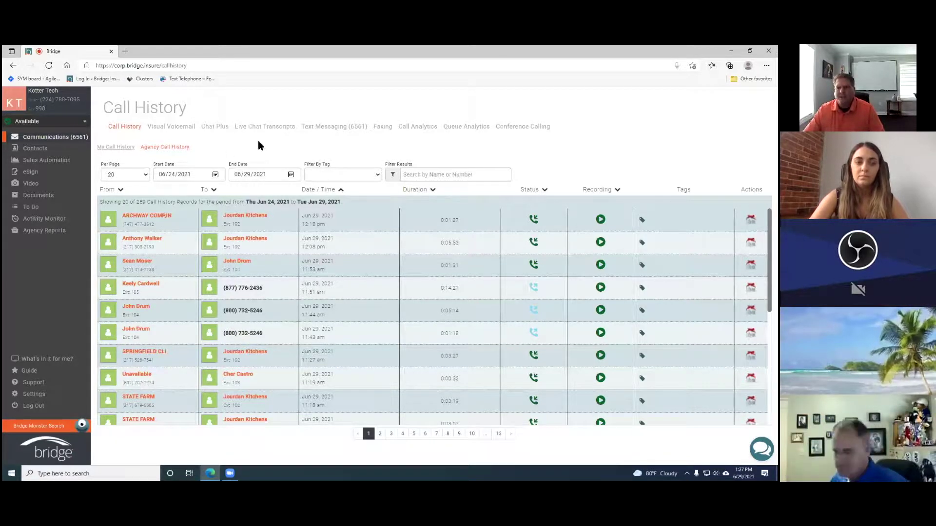
mouse_move(54, 161)
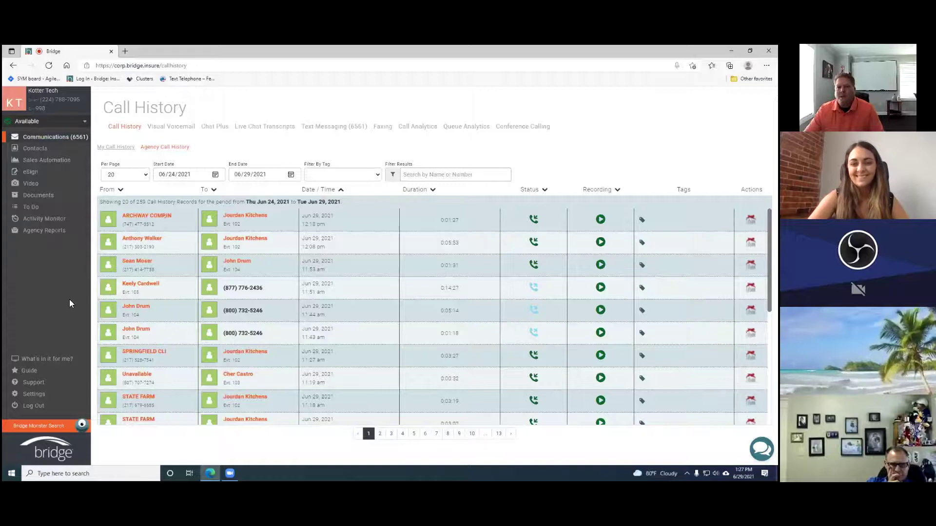
Open the personal TEST conversation under User Conversations and focus its reply box
left_click(342, 126)
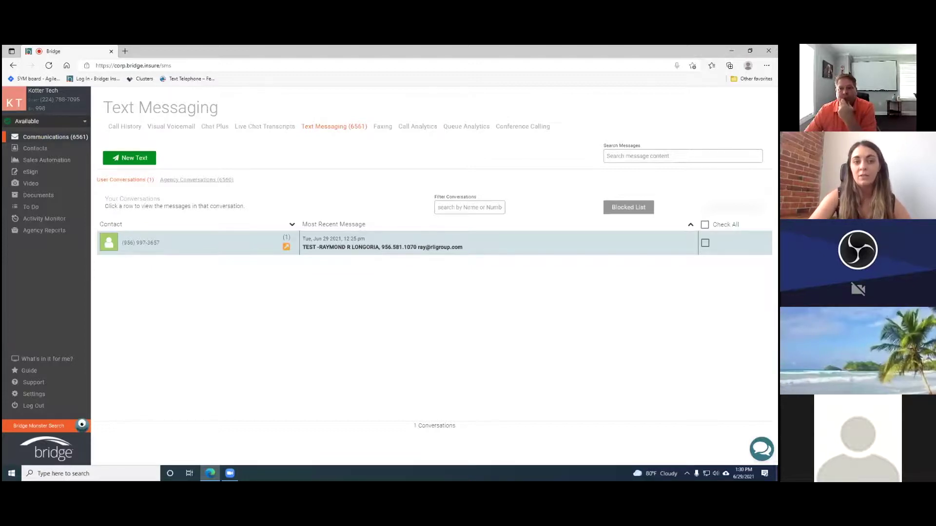
left_click(211, 180)
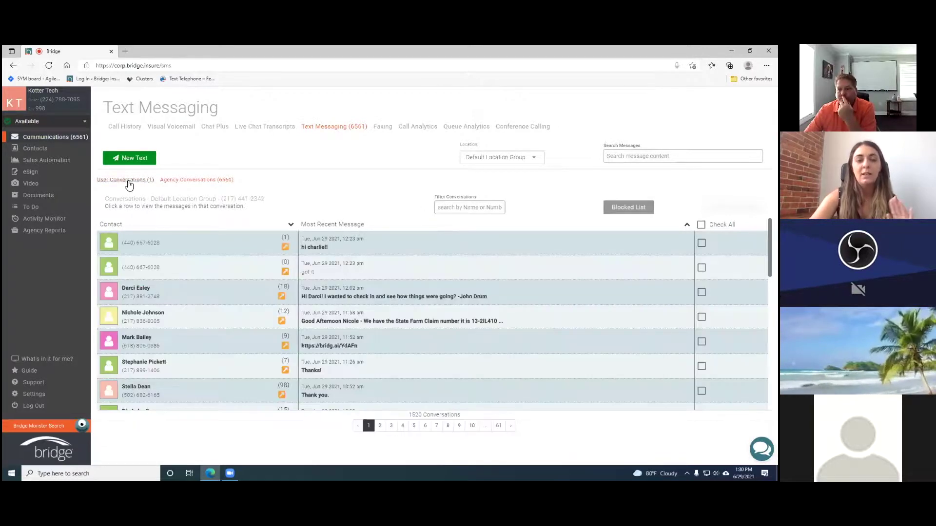
left_click(125, 180)
left_click(387, 253)
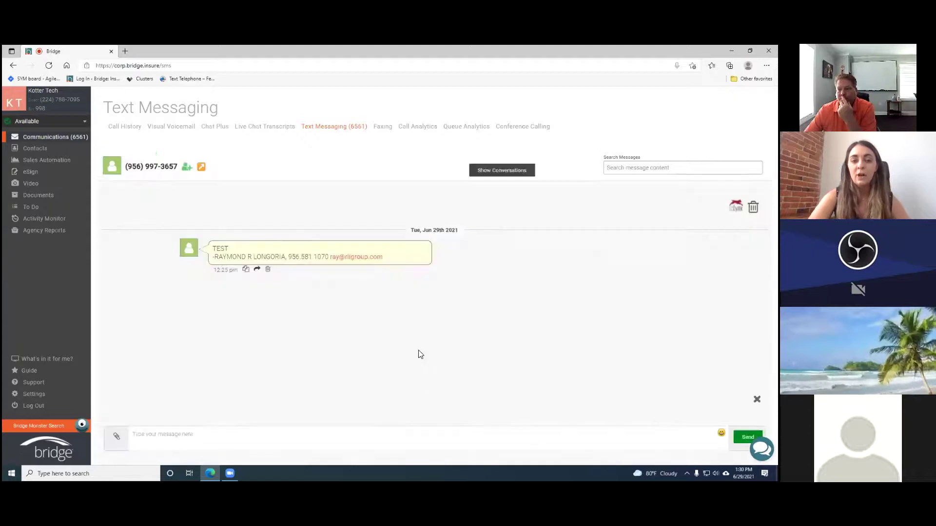
left_click(250, 437)
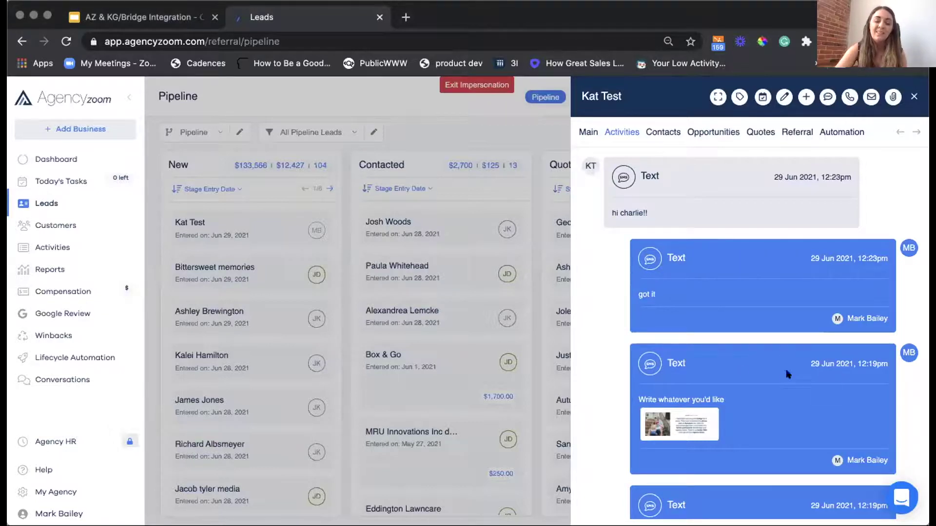
Scroll the test lead's activities to the top and close the side panel
scroll(753, 427, "up", 6)
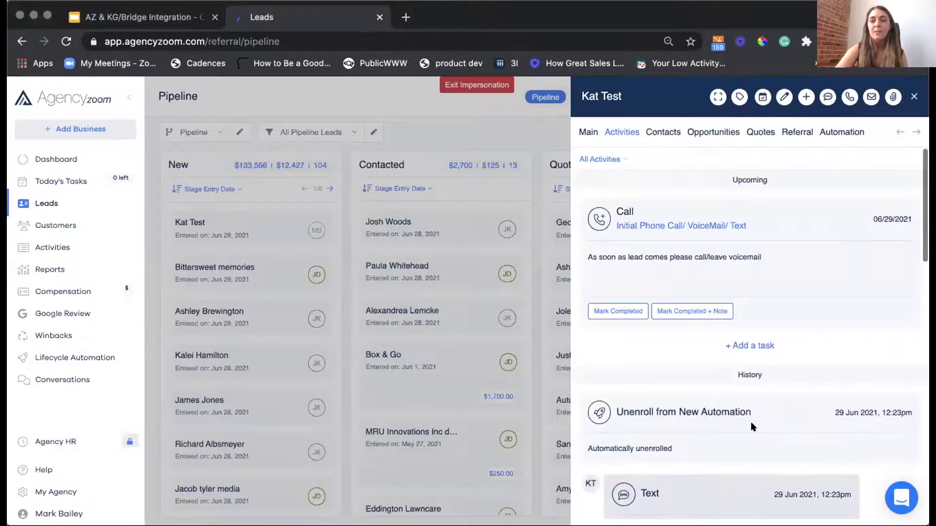
left_click(914, 95)
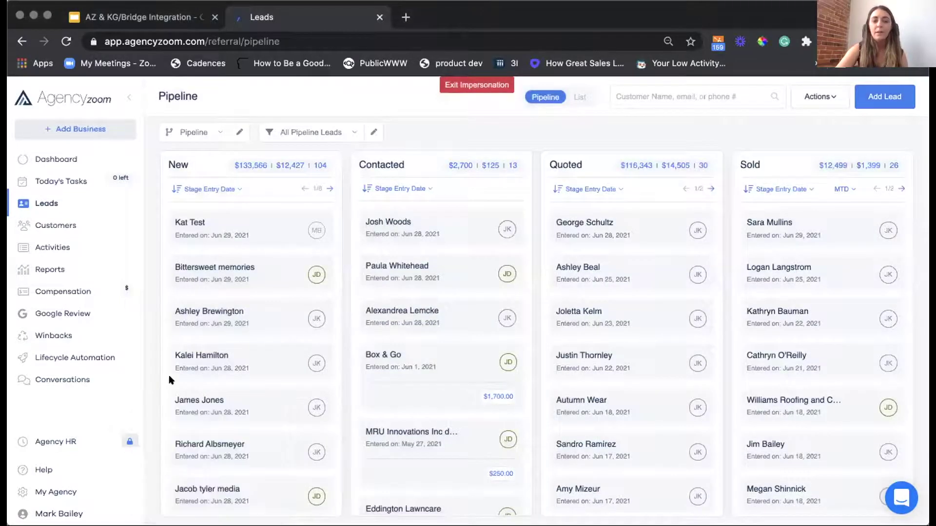
Open the Activities by Producer report, then the Leads Conversion by Producer report
left_click(41, 271)
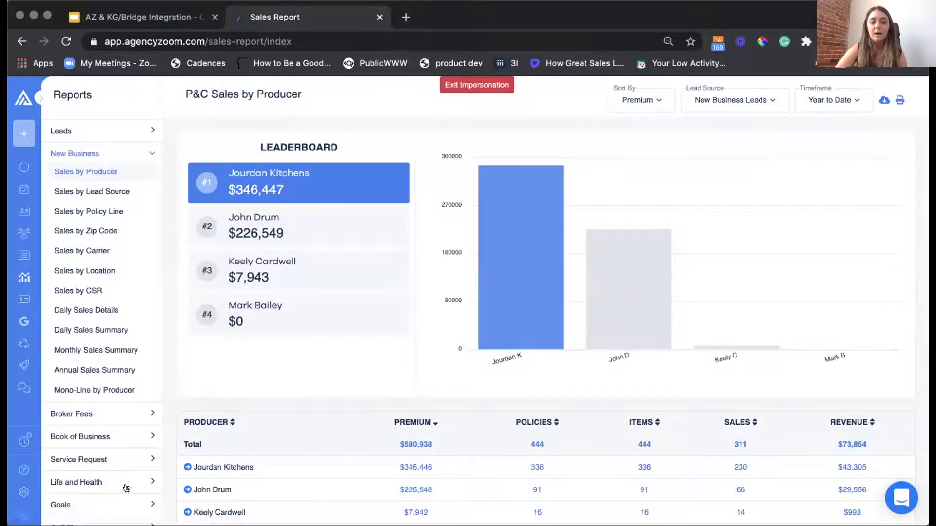
scroll(124, 450, "down", 1)
left_click(92, 492)
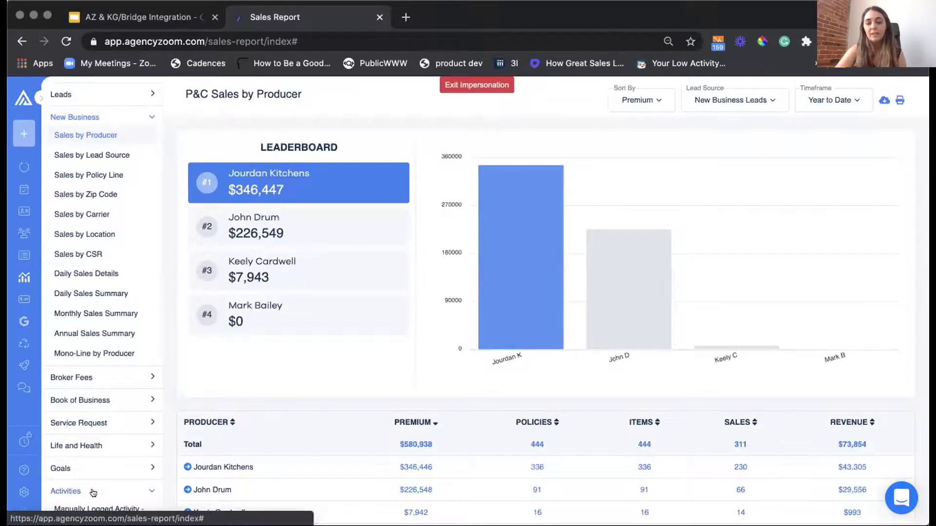
scroll(92, 492, "down", 4)
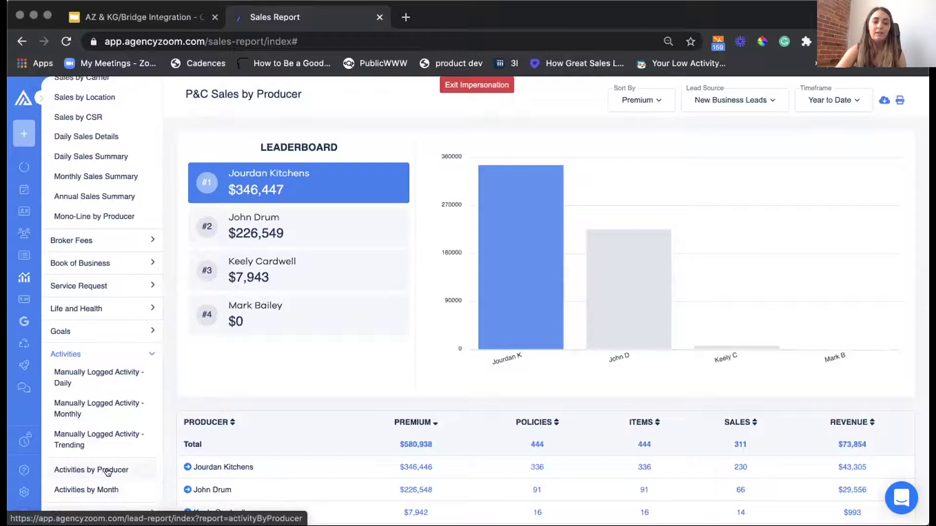
left_click(116, 468)
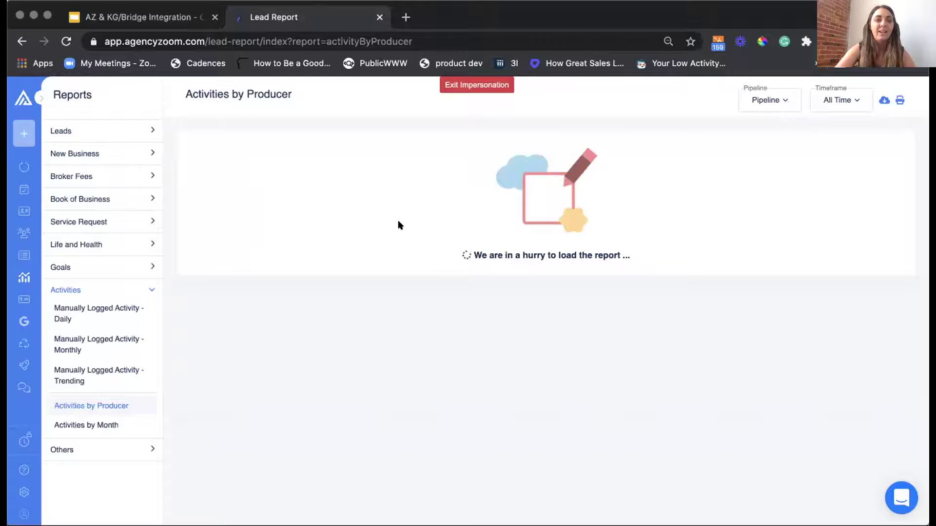
left_click(126, 132)
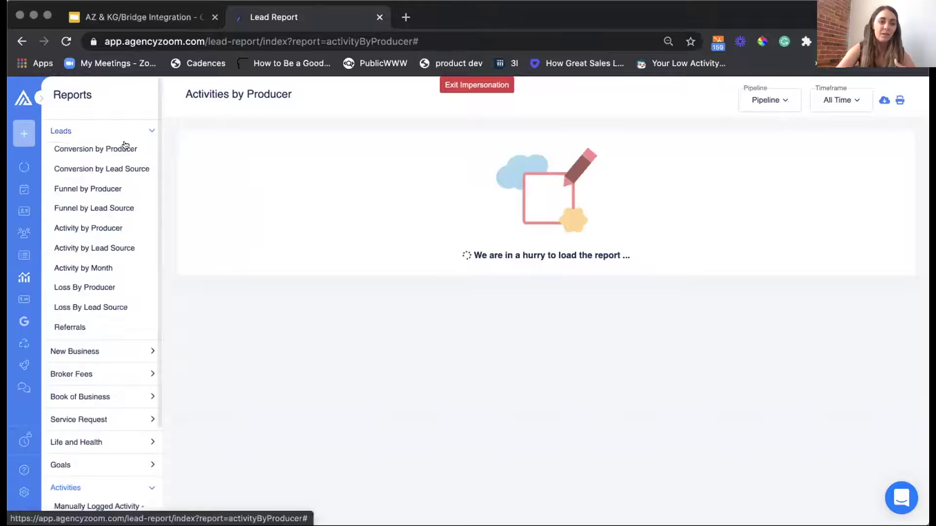
left_click(91, 148)
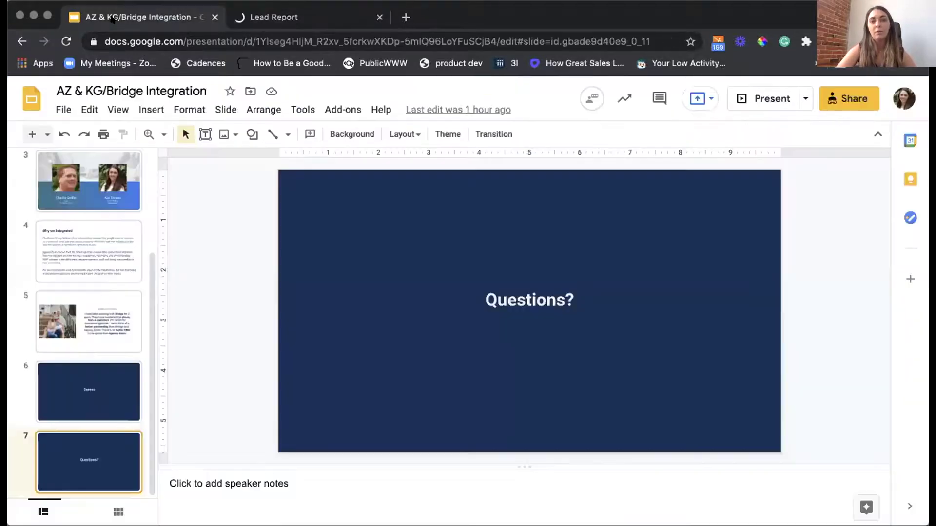
Present the Bridge integration deck full screen from its Questions? slide
left_click(136, 17)
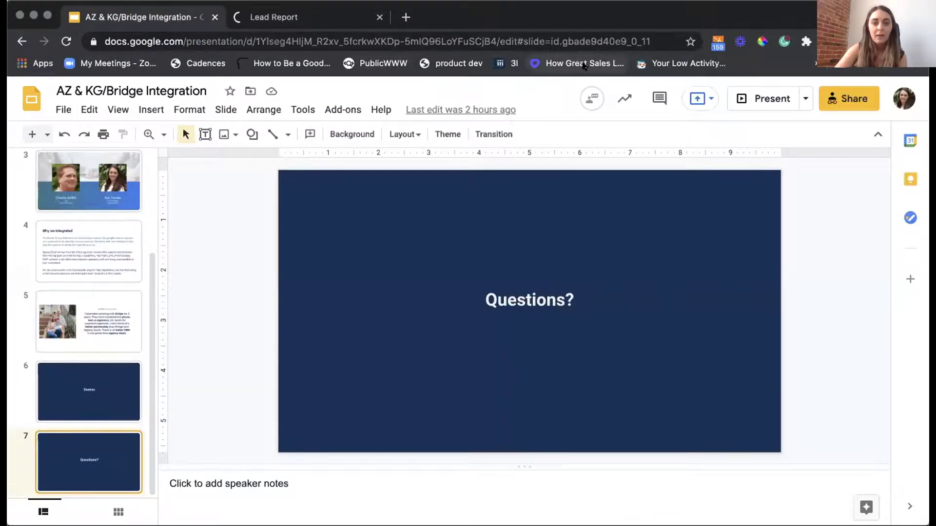
left_click(768, 99)
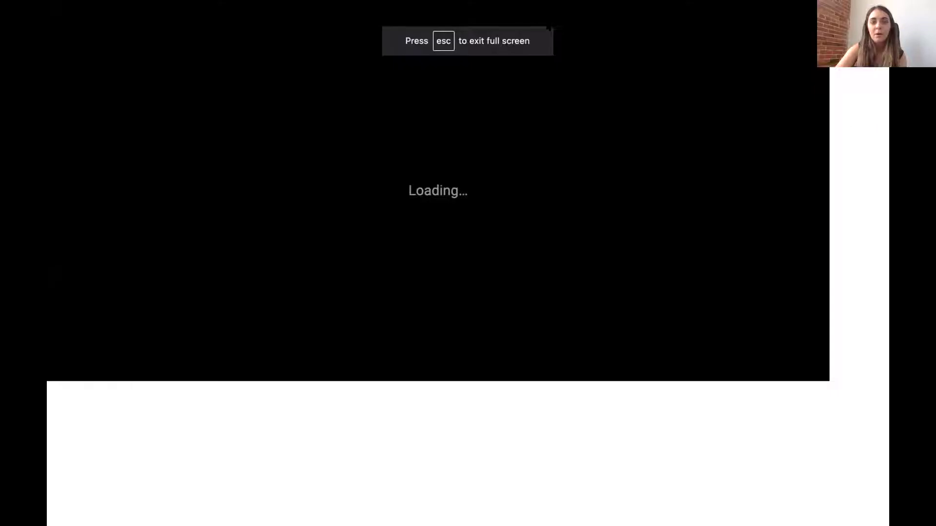